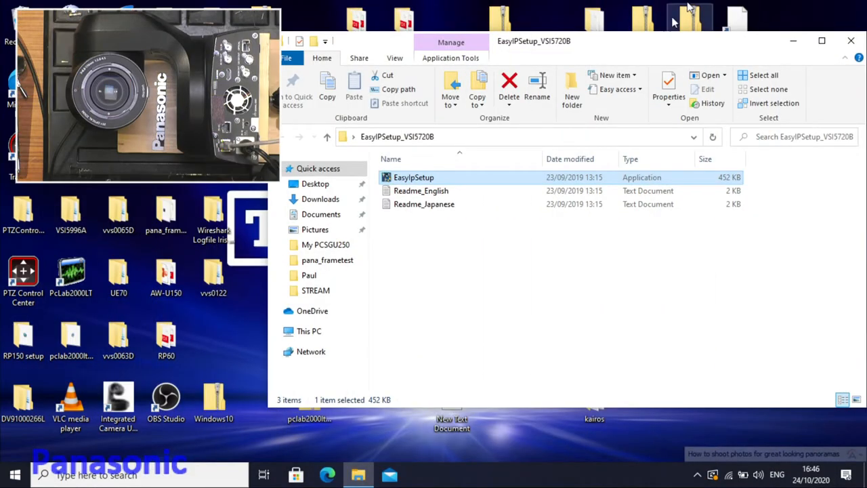
Launch EasyIPSetup, select the AW-UE150 at 192.168.0.10 and access its web page.
double_click(435, 182)
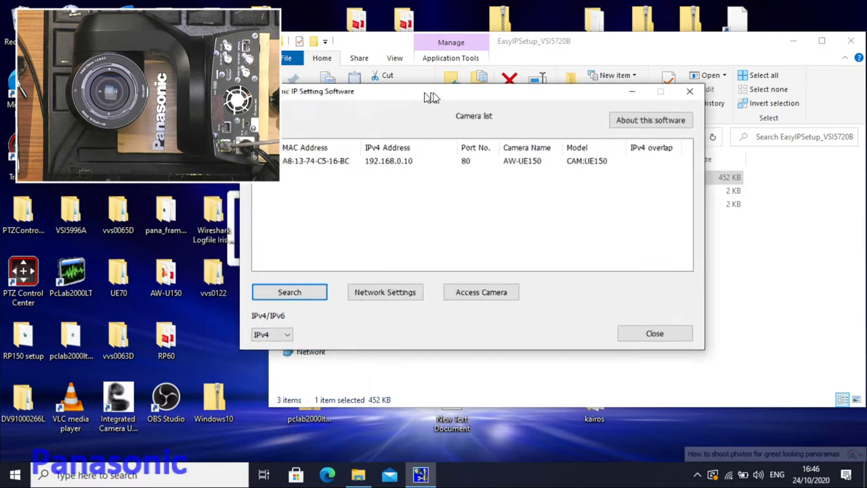
drag(395, 107, 474, 76)
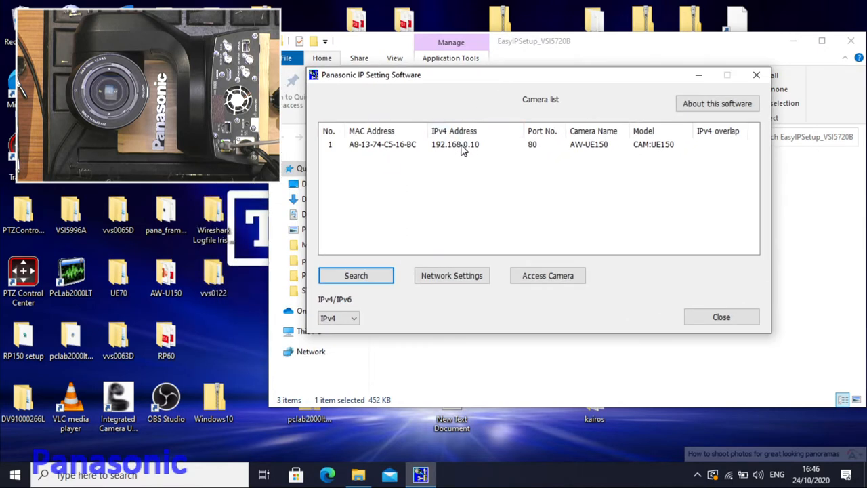
click(463, 147)
click(556, 276)
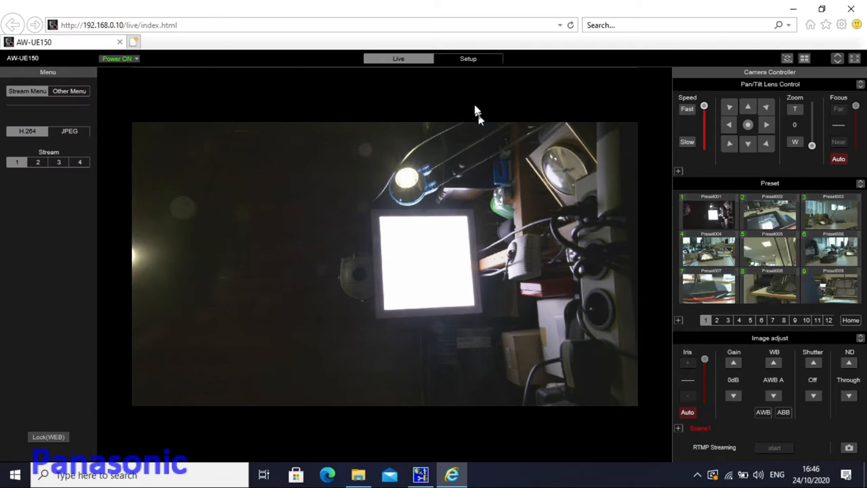
click(469, 60)
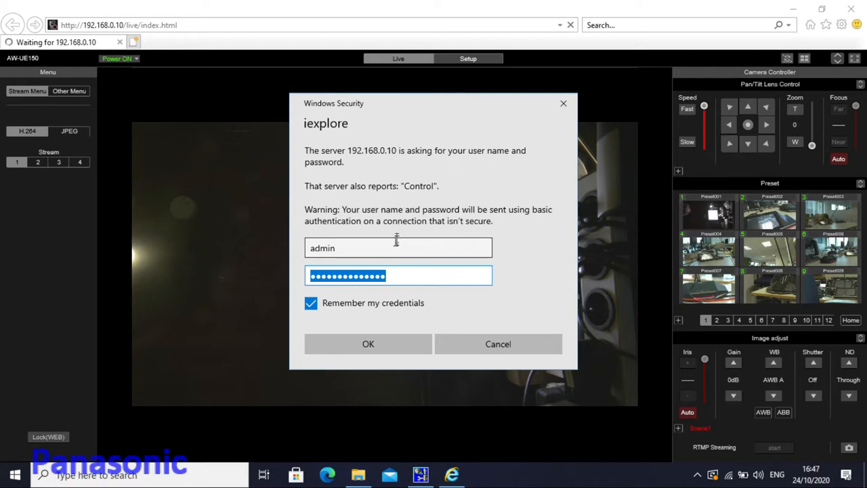
click(376, 345)
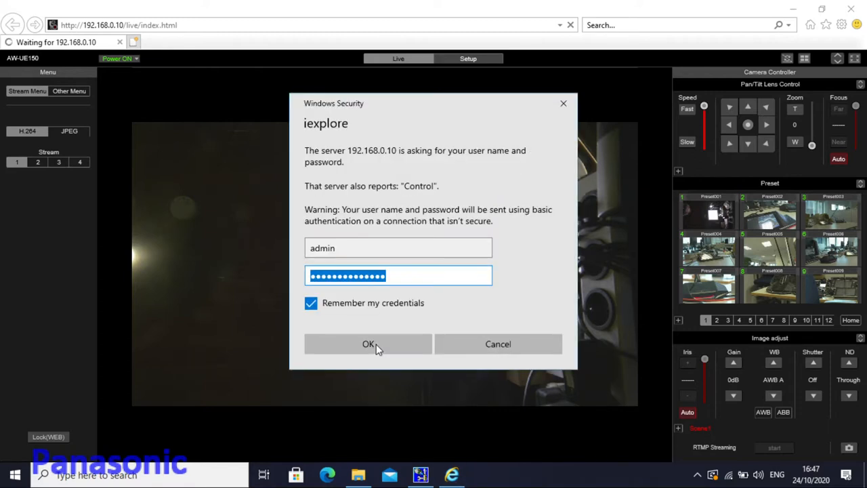
click(376, 345)
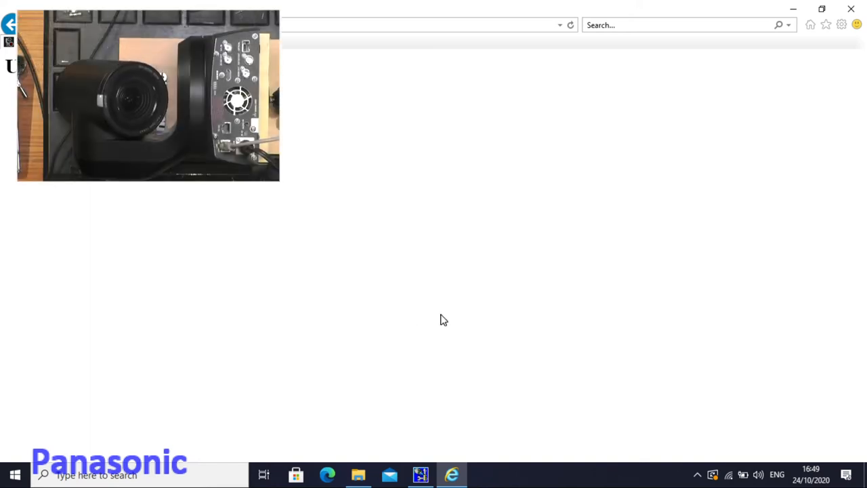
Close the browser and rerun the camera search until the reset AW-UE150 reappears.
click(853, 10)
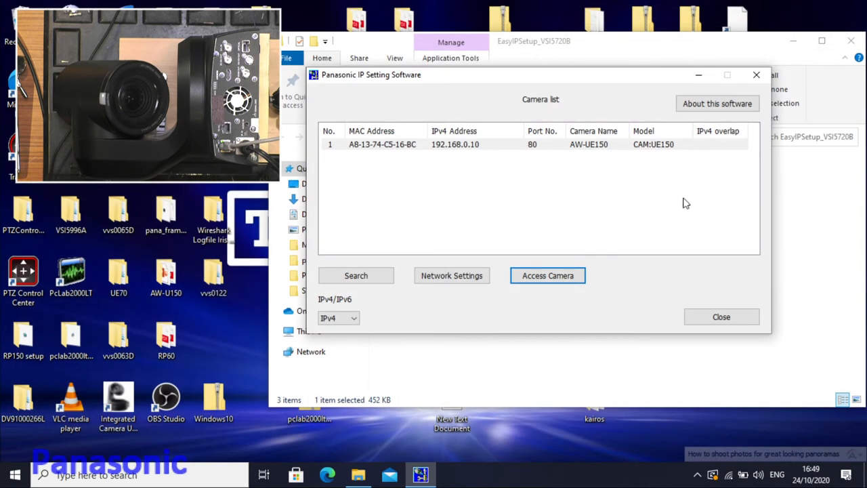
click(373, 280)
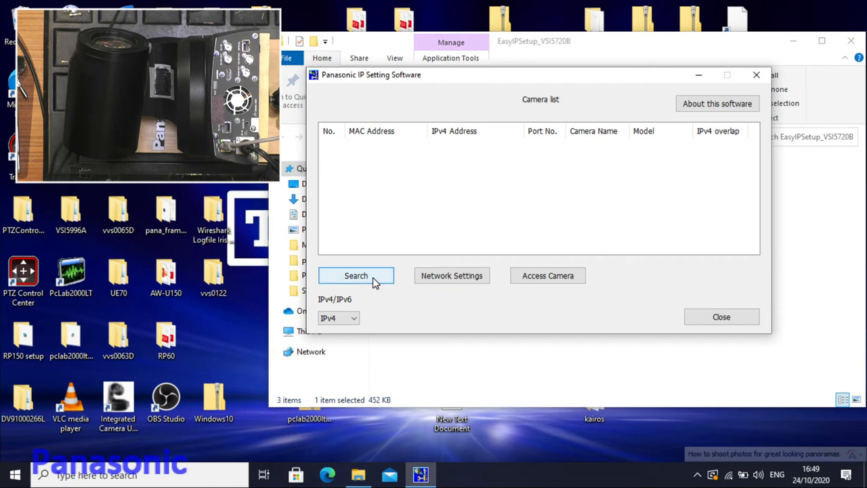
click(373, 277)
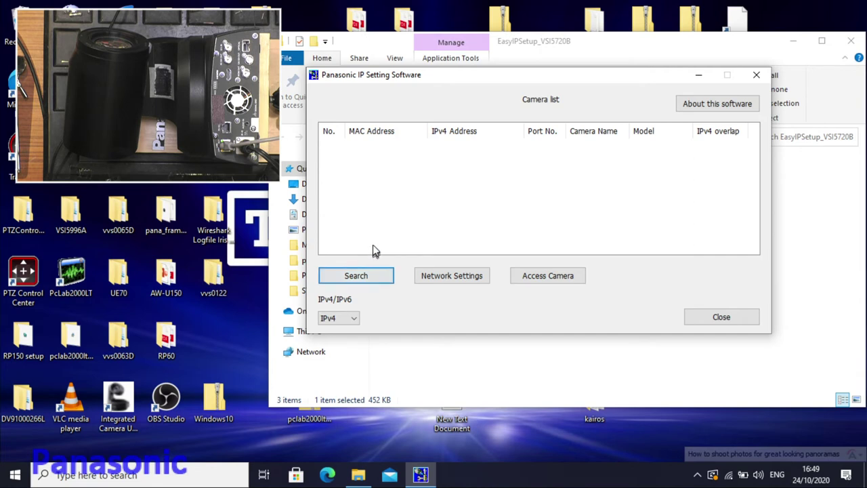
click(358, 278)
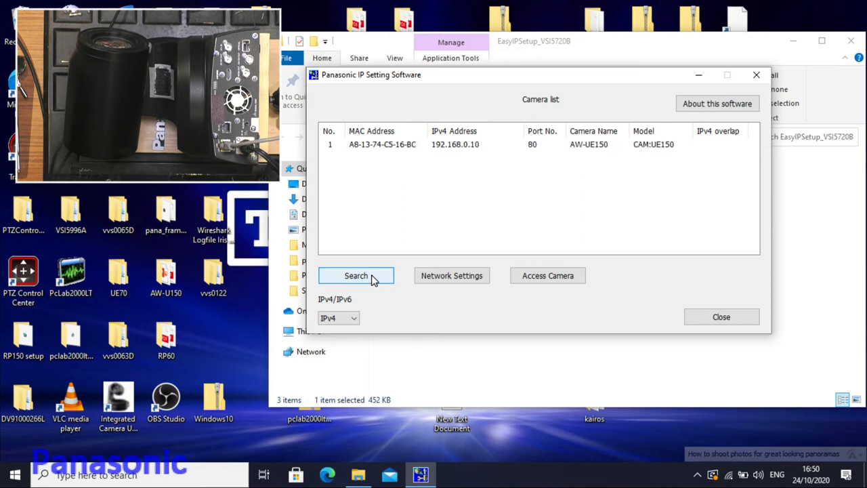
click(373, 279)
Access the AW-UE150 again from the list, reaching its administrator registration page.
click(446, 151)
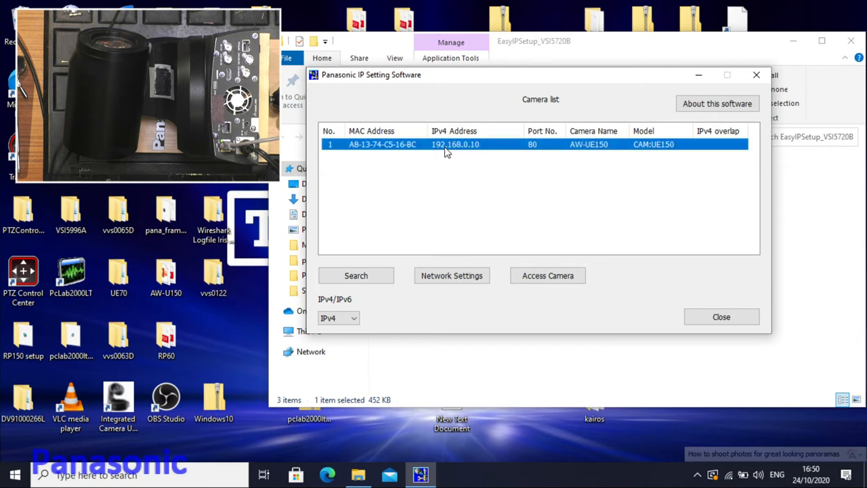
click(548, 275)
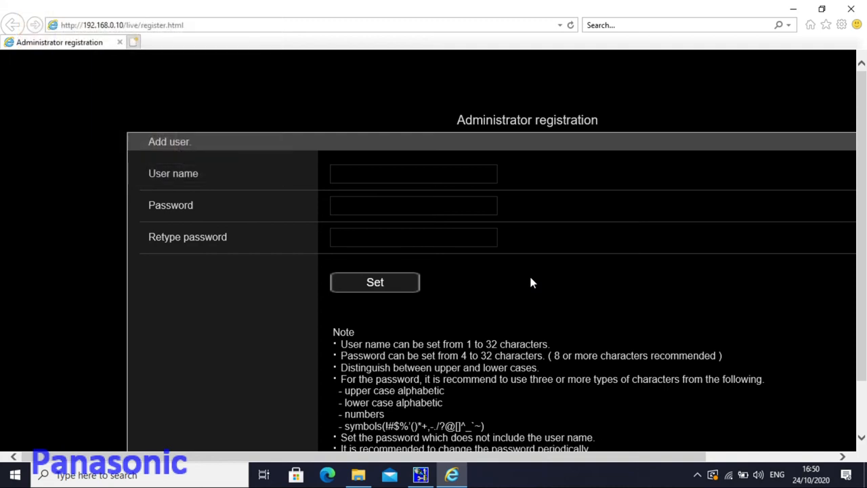
click(421, 177)
text(ad)
text(min)
key(Tab)
click(388, 238)
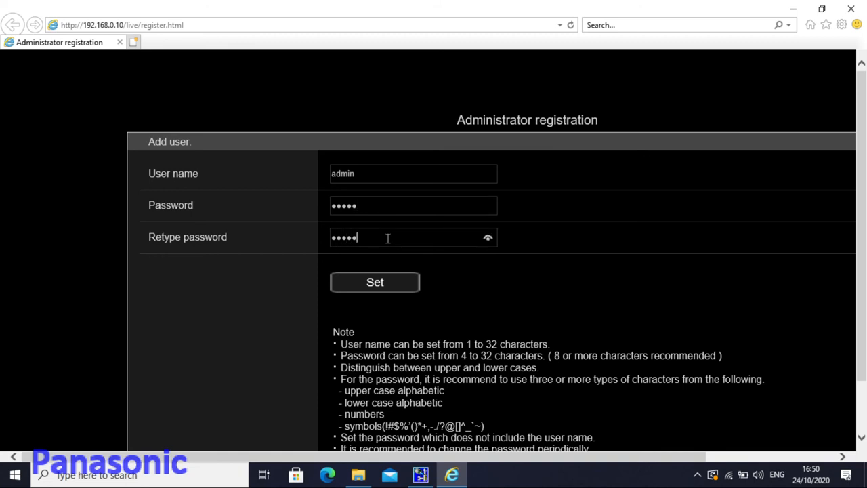
click(352, 283)
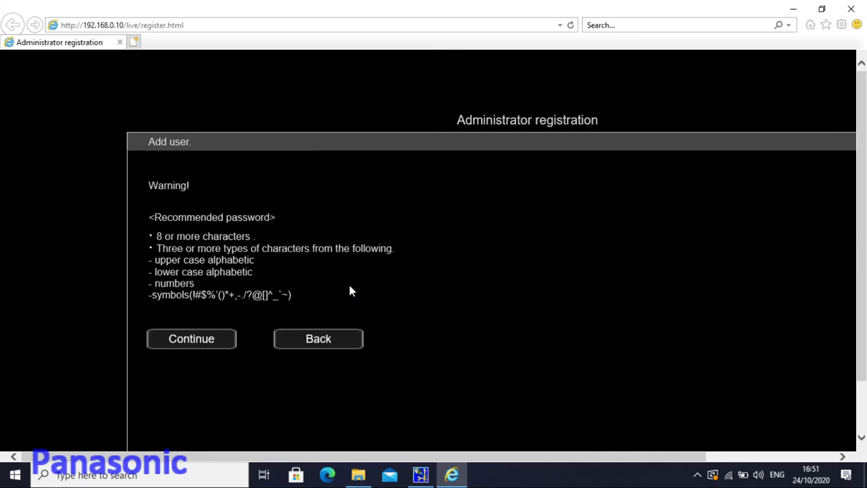
Continue past the weak-password warning to finish registration and reach the Live page.
click(215, 342)
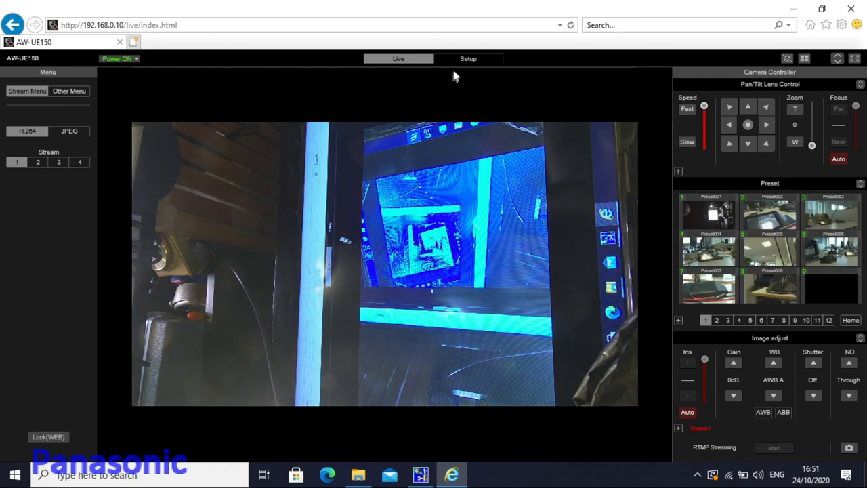
Enter Setup and log in as admin with the new password in the security prompt.
click(456, 59)
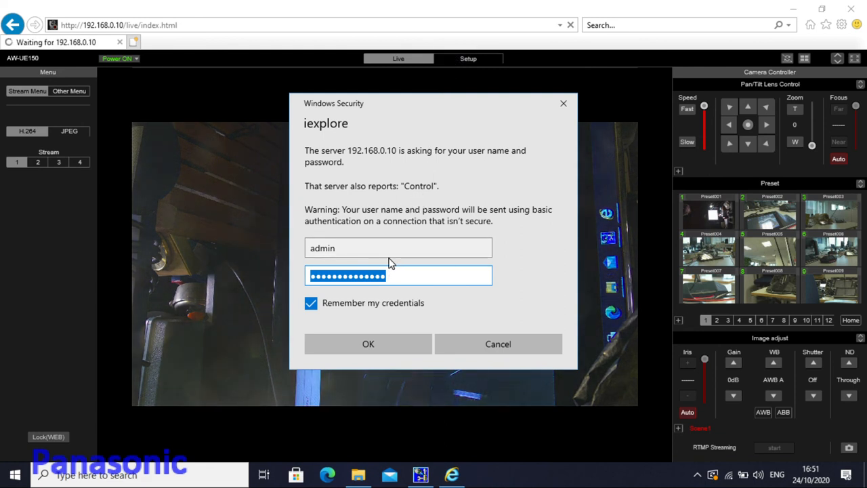
click(381, 344)
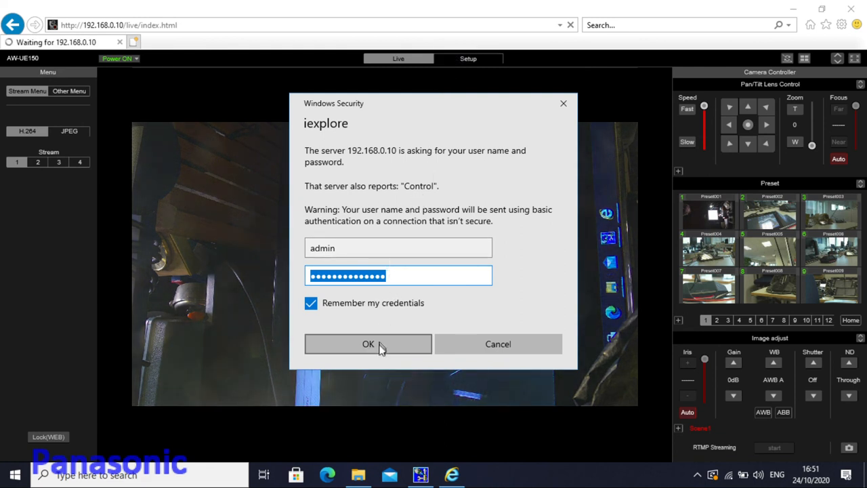